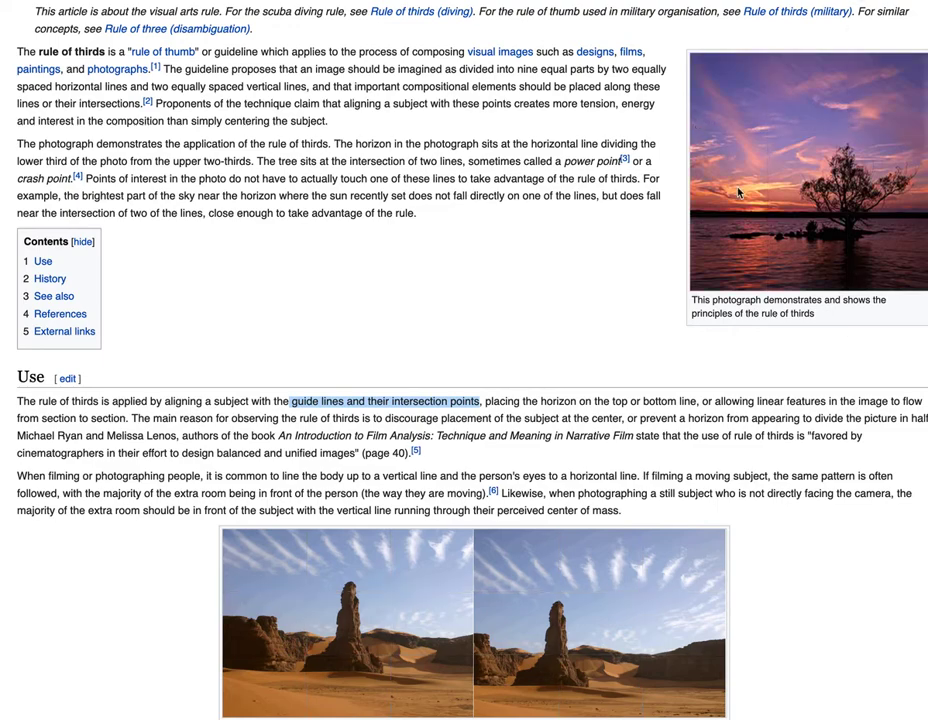
# Step: Scroll the Rule of thirds article to the Use section and its desert crop comparison image
pyautogui.scroll(-3, 614, 397)
pyautogui.scroll(4, 612, 395)
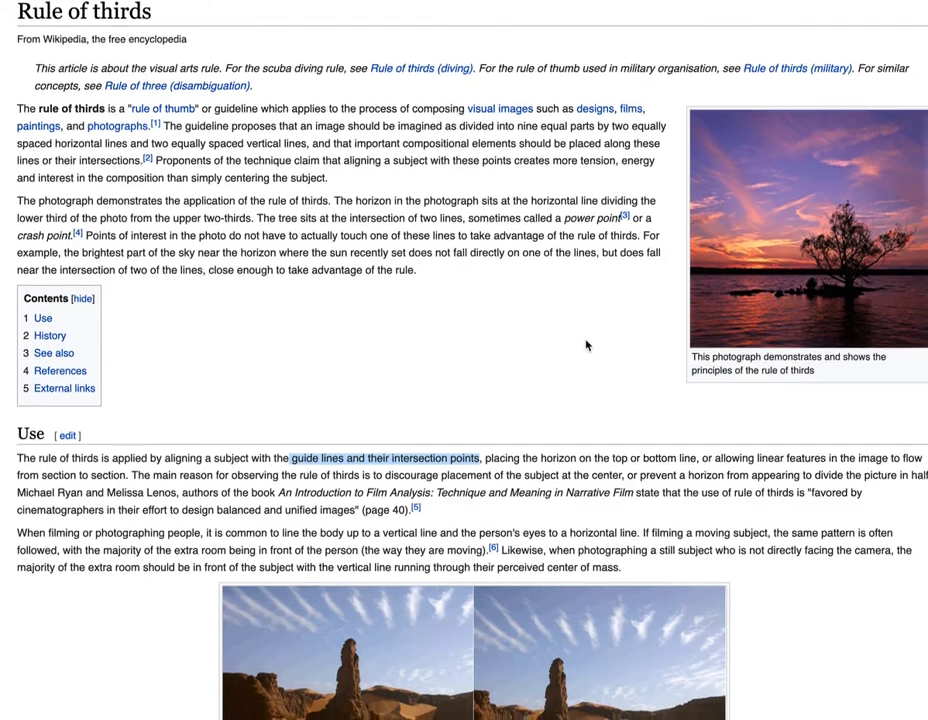
pyautogui.scroll(-4, 585, 350)
pyautogui.scroll(1, 584, 354)
pyautogui.scroll(1, 583, 355)
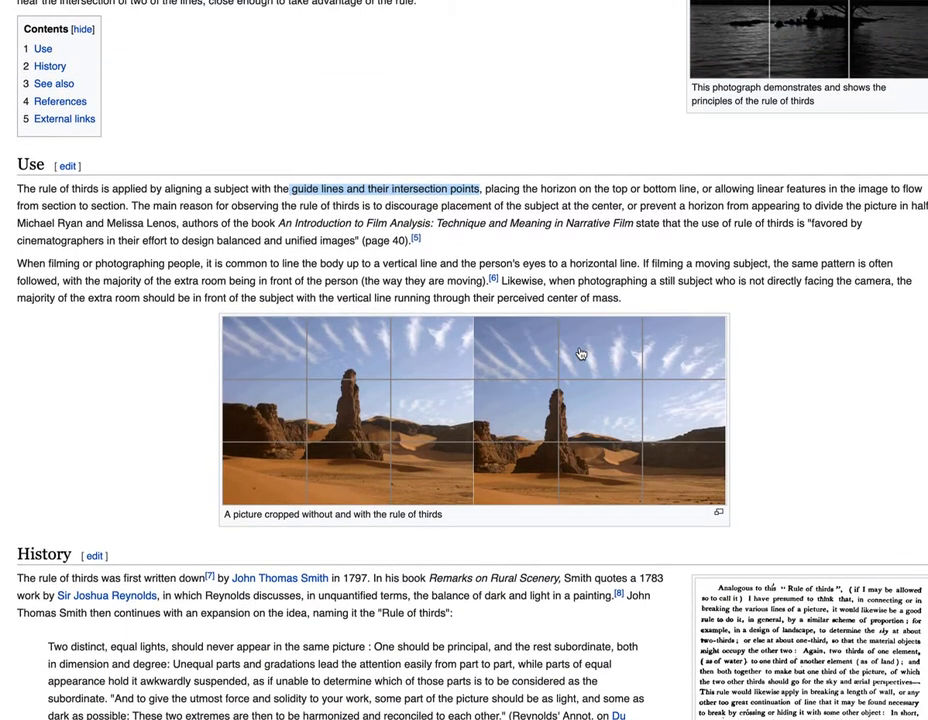
pyautogui.click(507, 255)
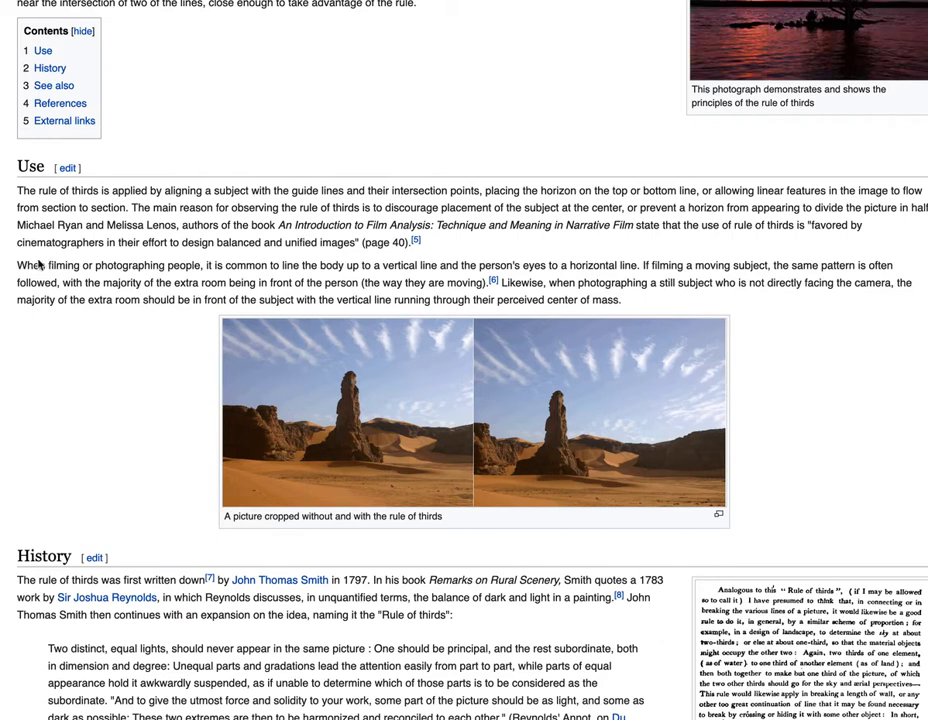
# Step: Select the paragraph about filming people, then clear the selection
pyautogui.moveTo(19, 265); pyautogui.dragTo(659, 311)
pyautogui.click(587, 282)
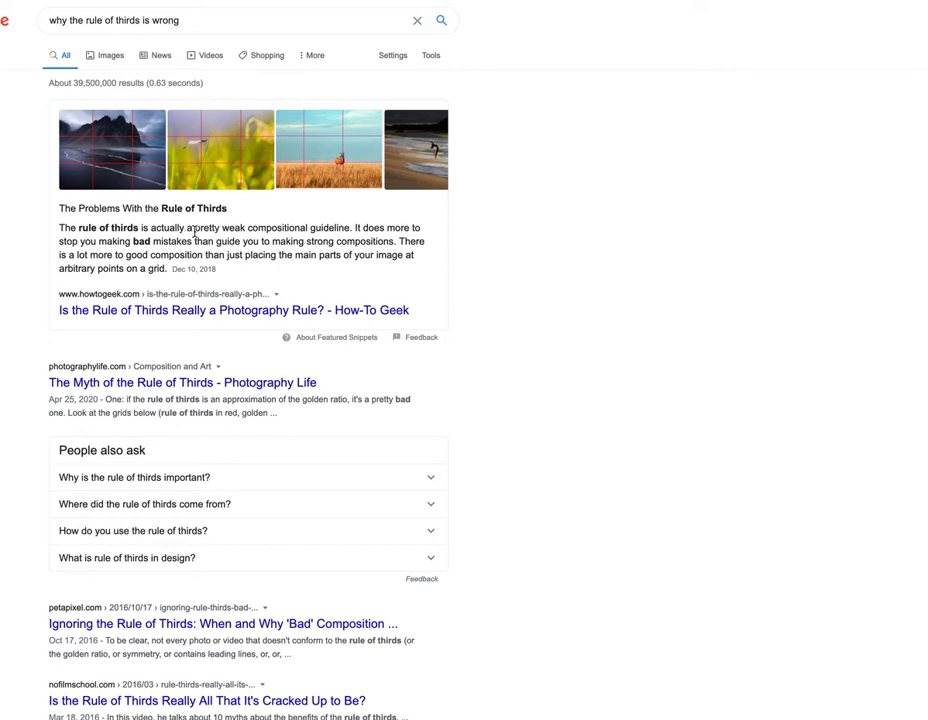
# Step: Open 'The Myth of the Rule of Thirds' result and read down to '2) An Ambiguous Subject'
pyautogui.click(165, 386)
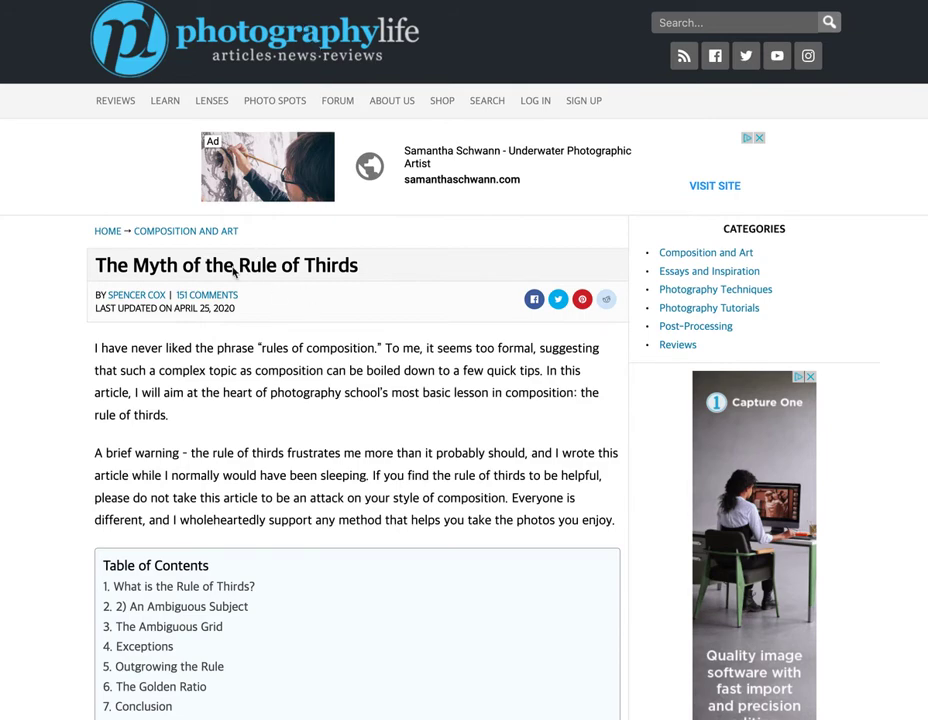
pyautogui.scroll(-5, 335, 430)
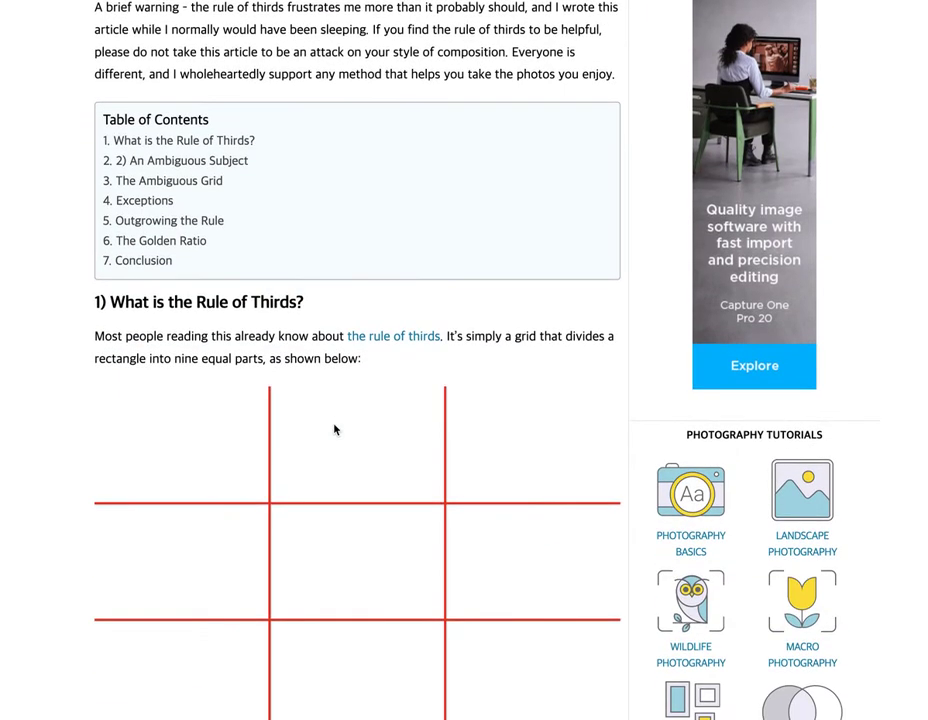
pyautogui.scroll(-4, 335, 430)
pyautogui.scroll(-3, 335, 430)
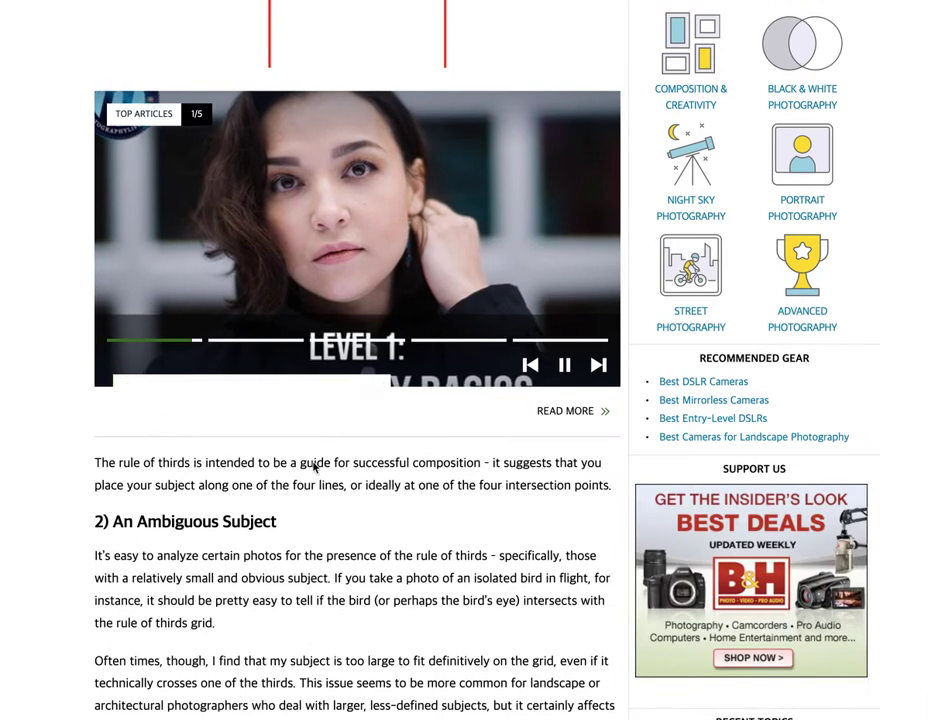
pyautogui.scroll(-2, 311, 464)
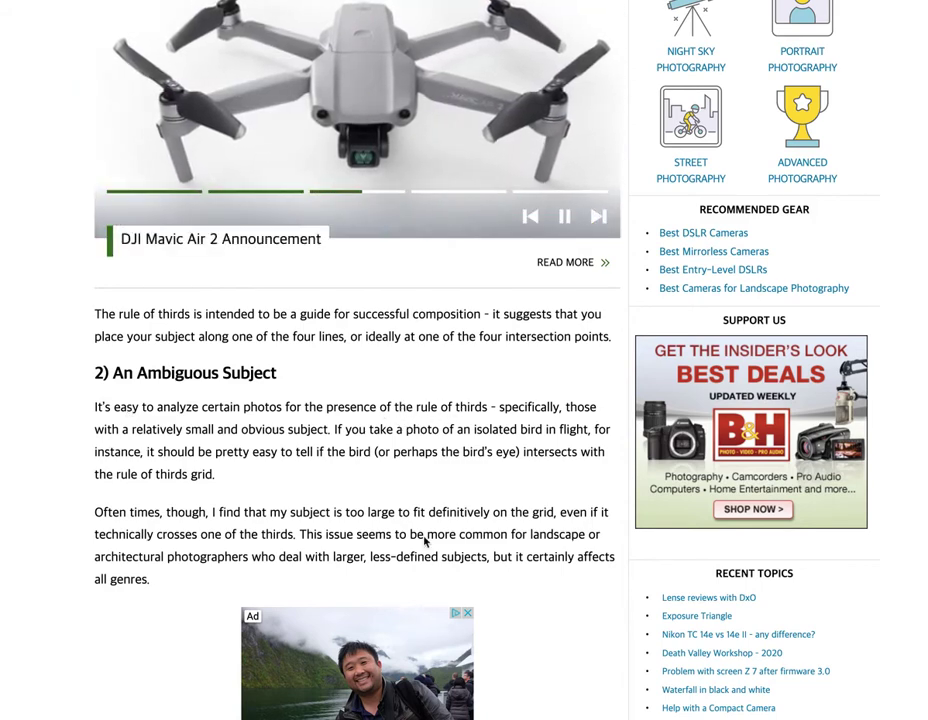
pyautogui.scroll(-3, 425, 543)
pyautogui.scroll(-10, 423, 561)
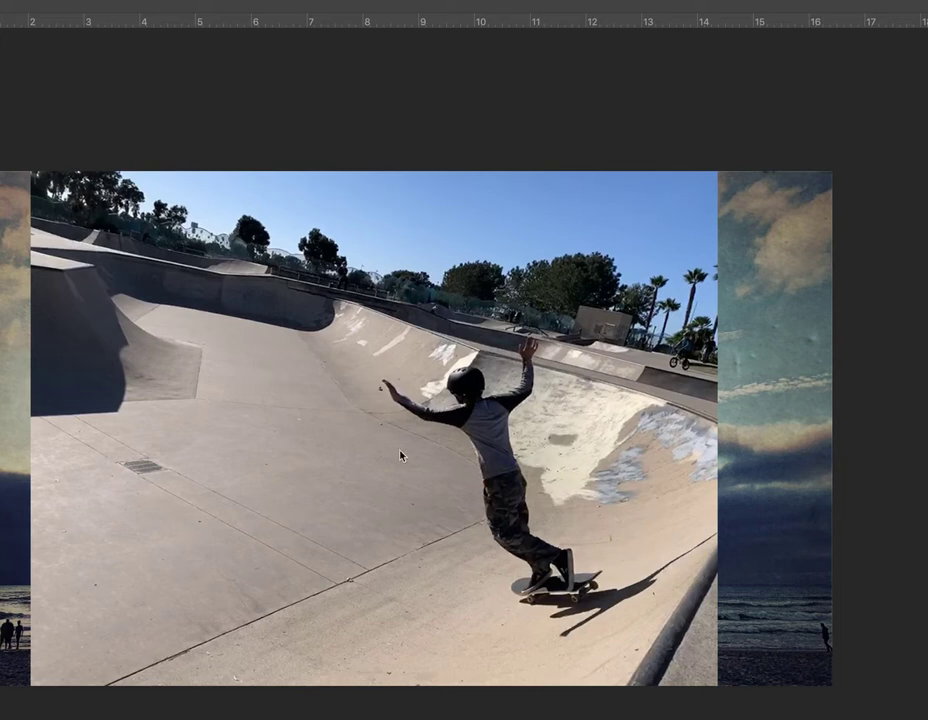
# Step: Switch to the paddleboard photo document and activate the Crop tool (C)
pyautogui.hotkey('ctrl', 'Tab')
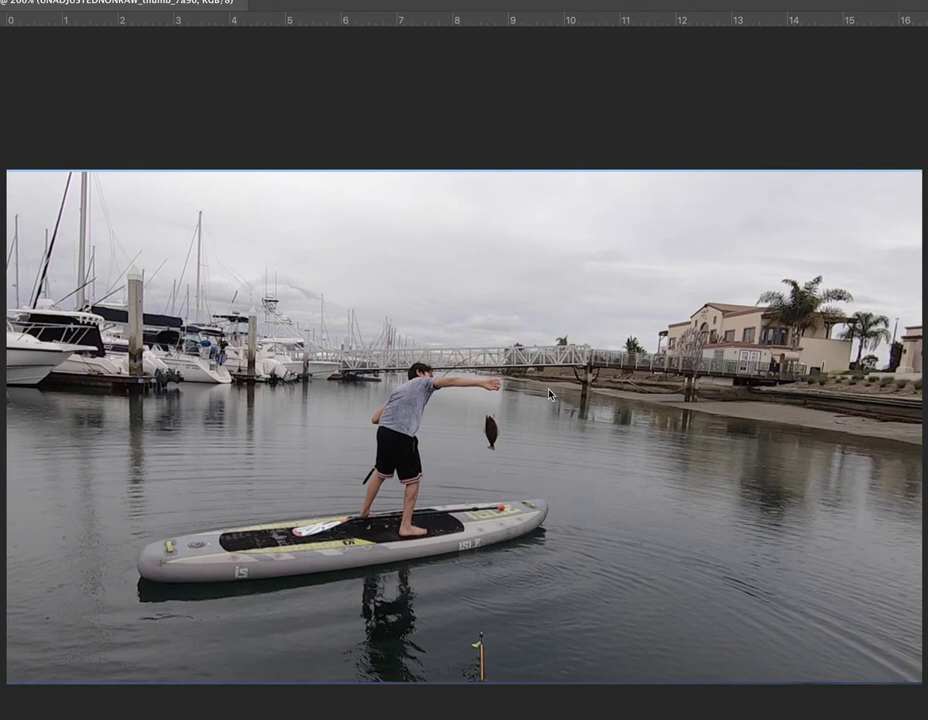
pyautogui.press('c')
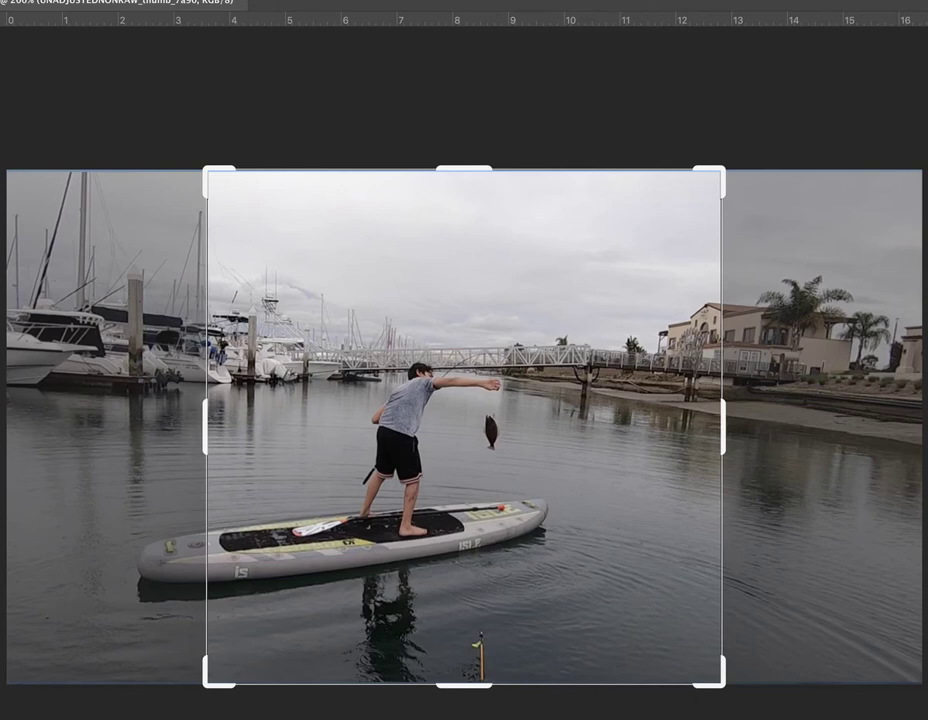
# Step: Widen the paddleboard crop box back out to nearly the full image width
pyautogui.moveTo(205, 170); pyautogui.dragTo(166, 130)
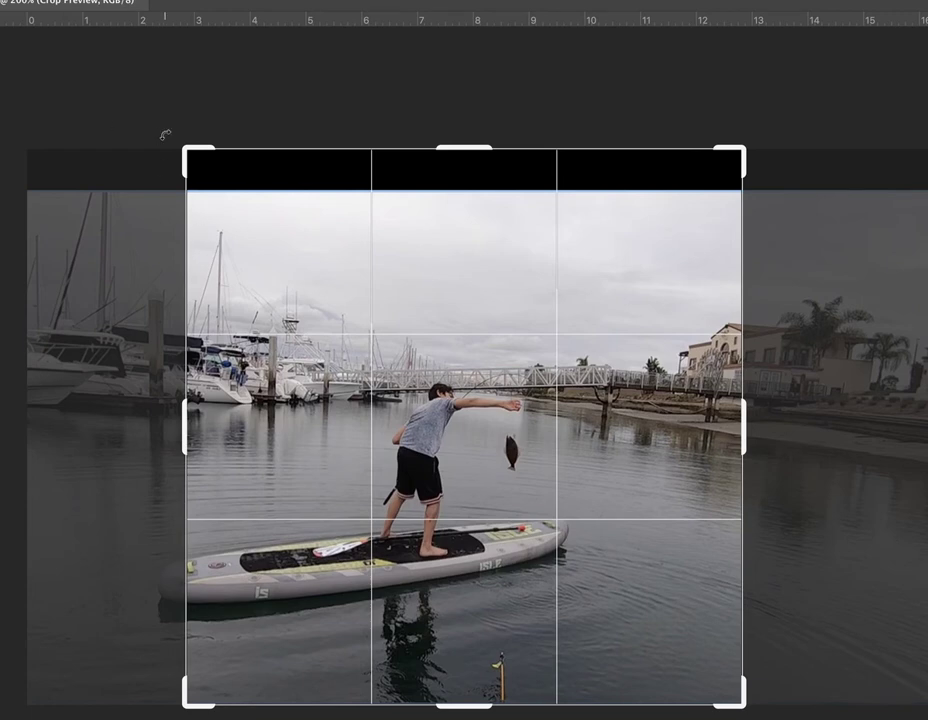
pyautogui.moveTo(186, 151); pyautogui.dragTo(105, 172)
pyautogui.moveTo(810, 171); pyautogui.dragTo(918, 174)
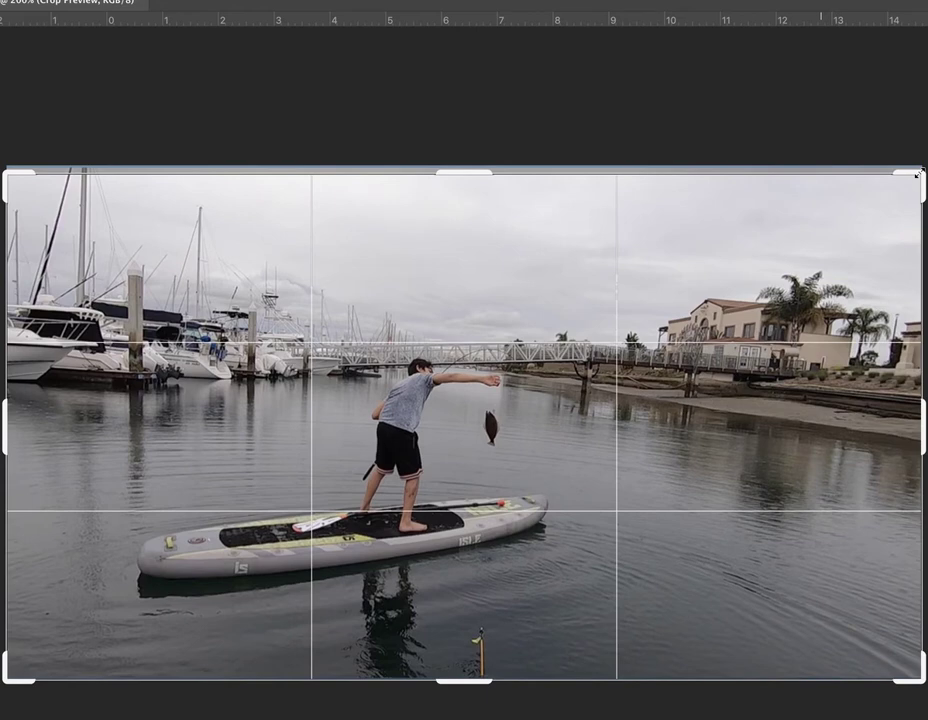
# Step: Crop the paddleboard photo to about 10.85 × 9.19 in, boy on the right third with more sky
pyautogui.moveTo(918, 174); pyautogui.dragTo(765, 232)
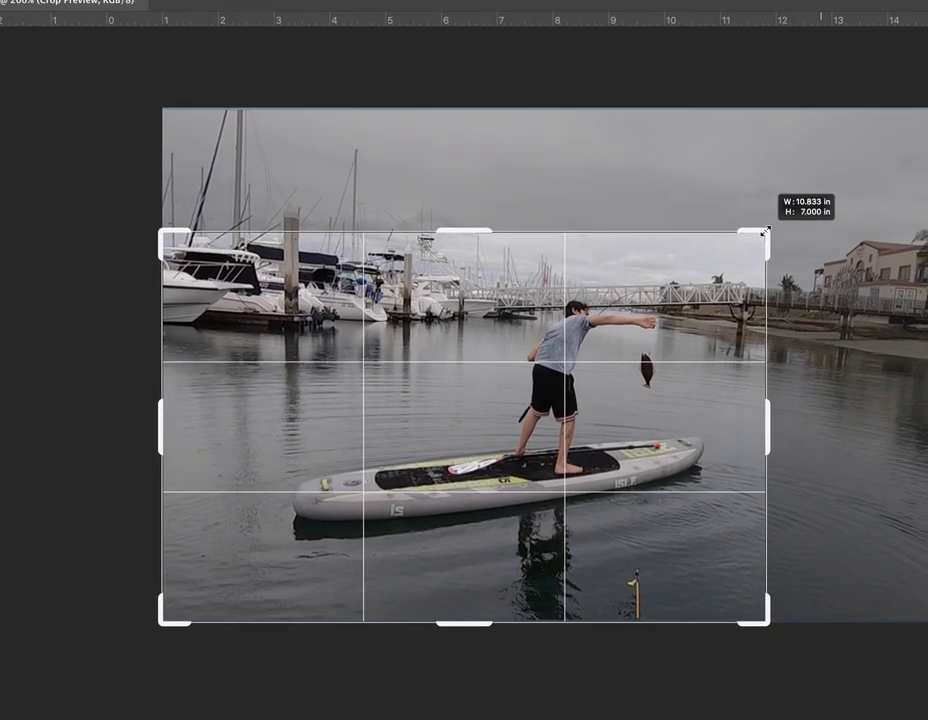
pyautogui.moveTo(765, 232); pyautogui.dragTo(765, 234)
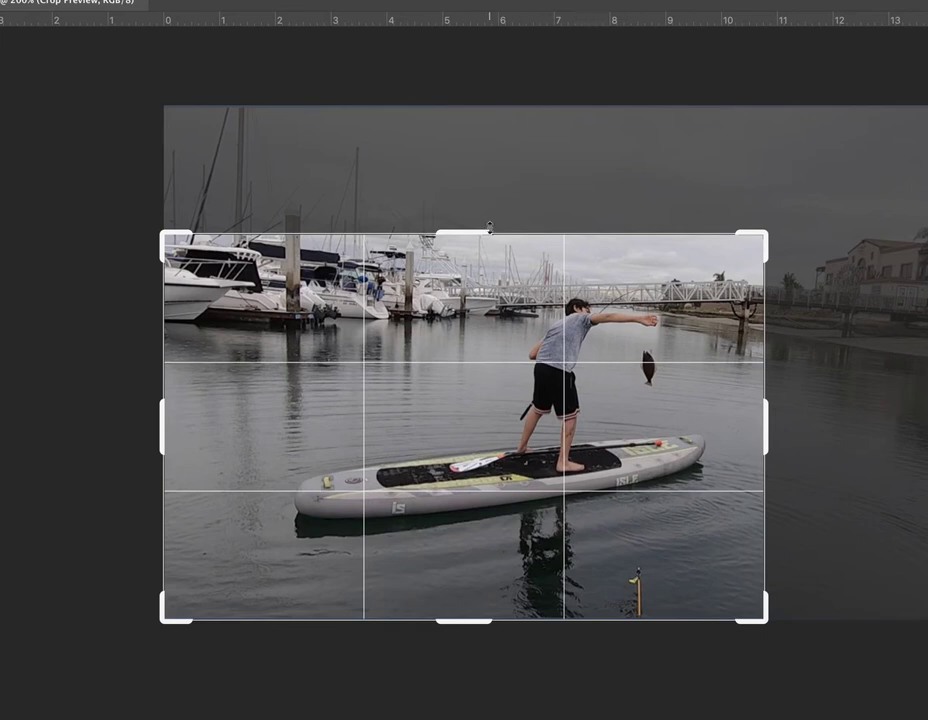
pyautogui.moveTo(766, 236); pyautogui.dragTo(766, 172)
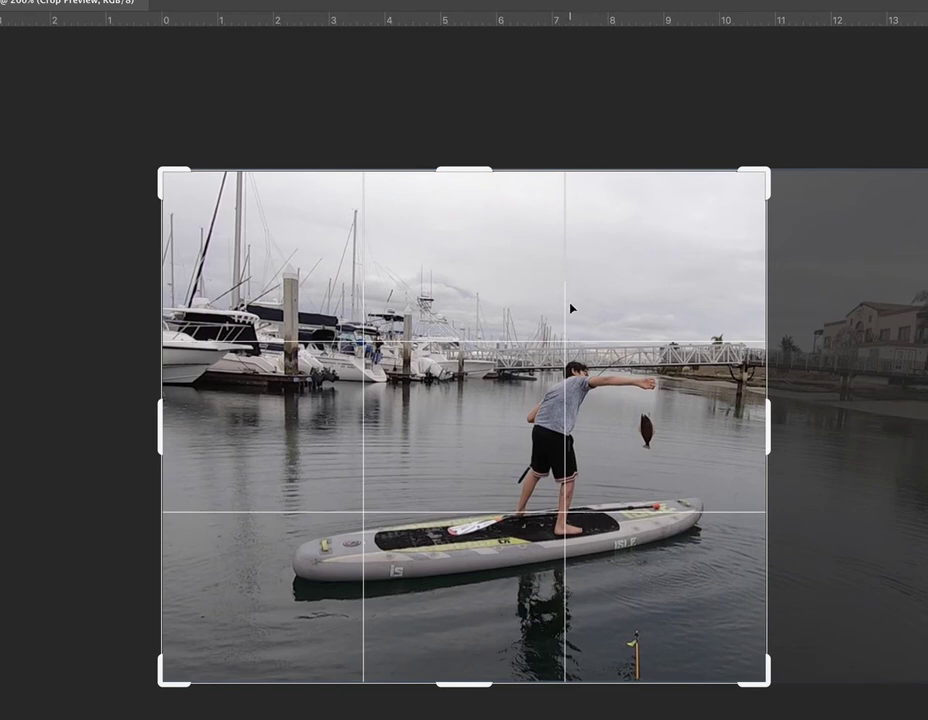
pyautogui.press('Return')
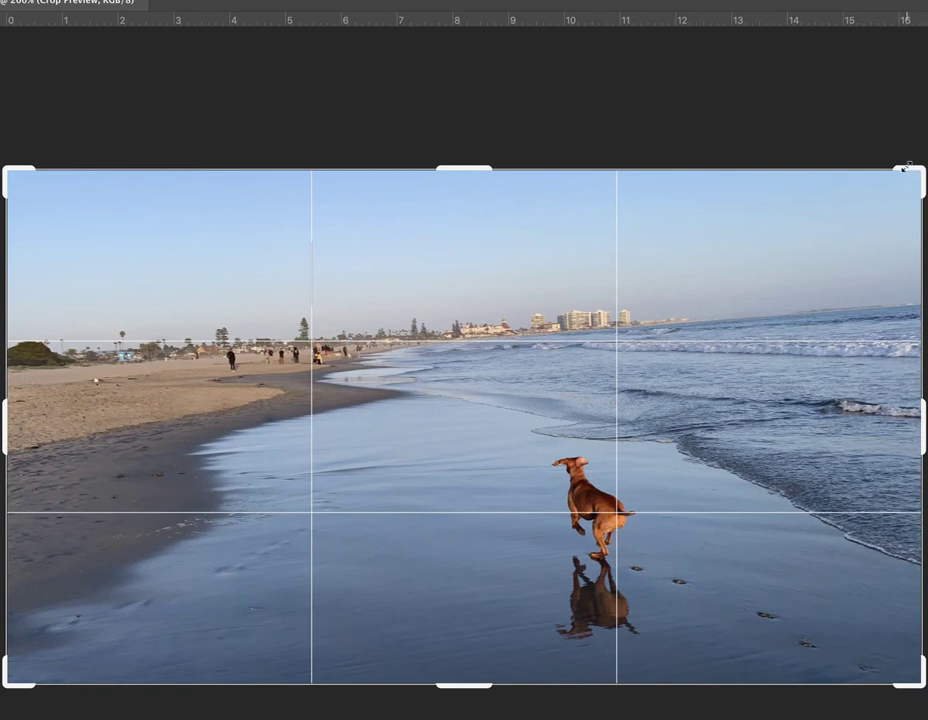
# Step: Adjust the running-dog beach photo's crop box at its top-right corner
pyautogui.moveTo(905, 167); pyautogui.dragTo(900, 174)
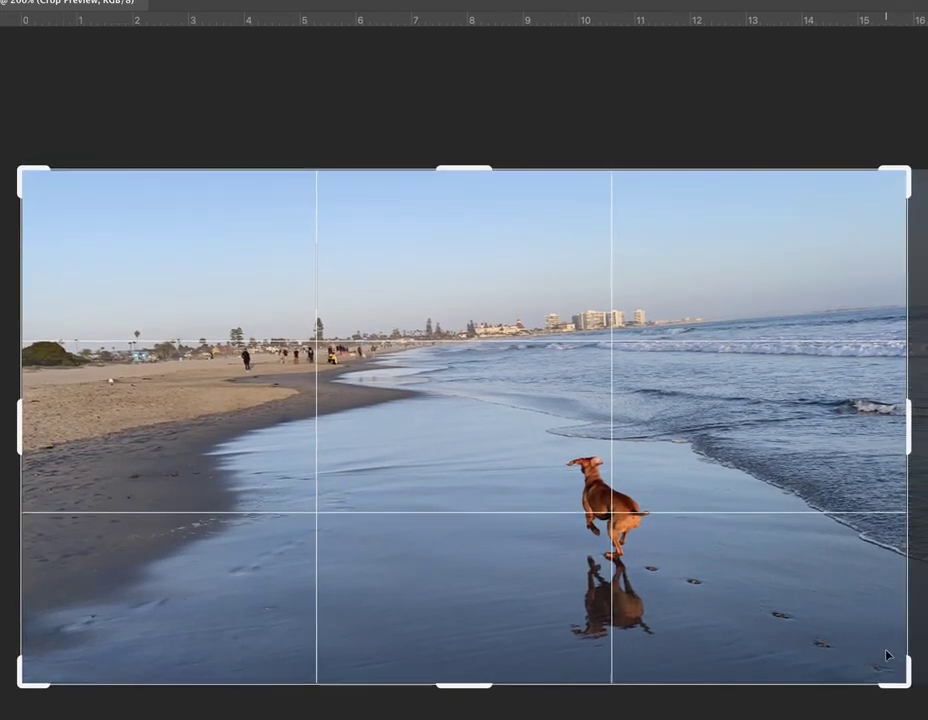
# Step: Frame the running dog near the lower-right thirds intersection, commit the crop, and reselect Crop
pyautogui.moveTo(905, 683); pyautogui.dragTo(906, 683)
pyautogui.moveTo(908, 416); pyautogui.dragTo(921, 416)
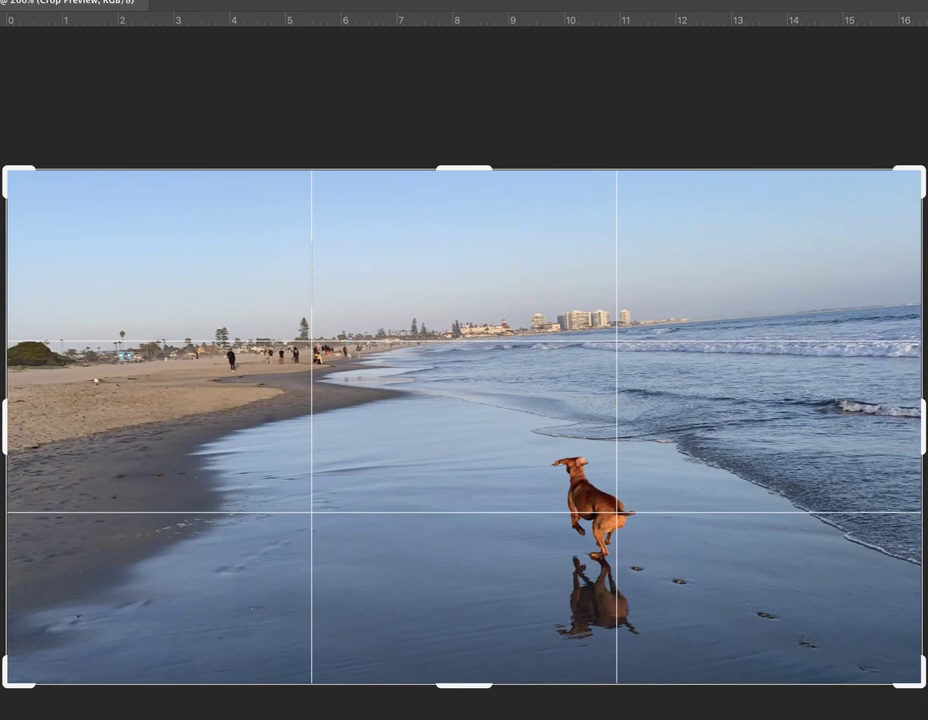
pyautogui.press('Return')
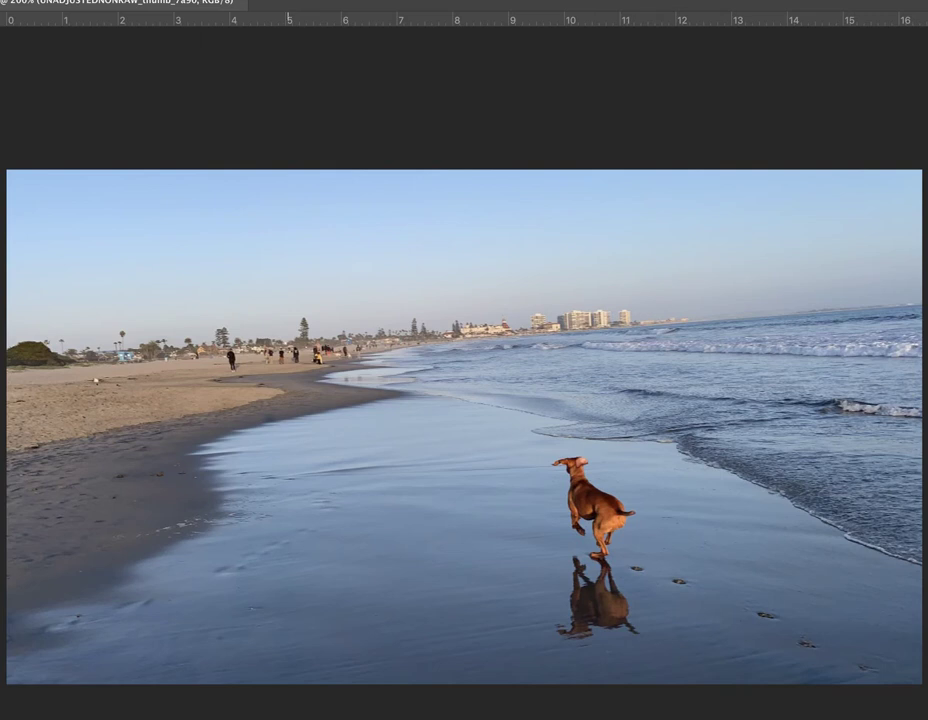
pyautogui.press('c')
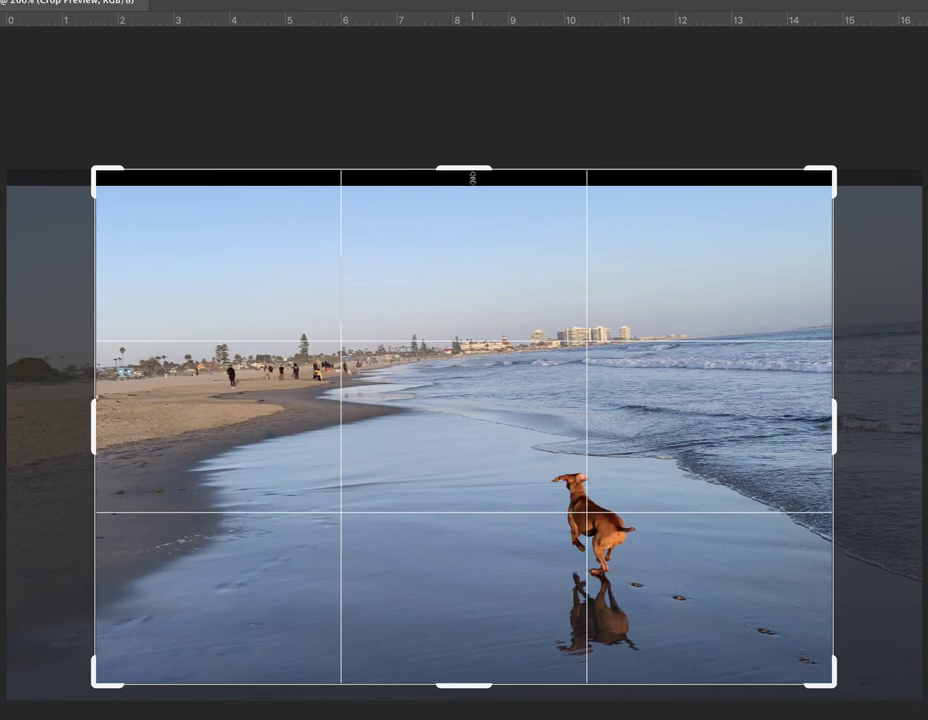
# Step: Trim the black top strip and widen the right slightly, committing a ~13.389 in wide crop
pyautogui.moveTo(473, 177); pyautogui.dragTo(473, 173)
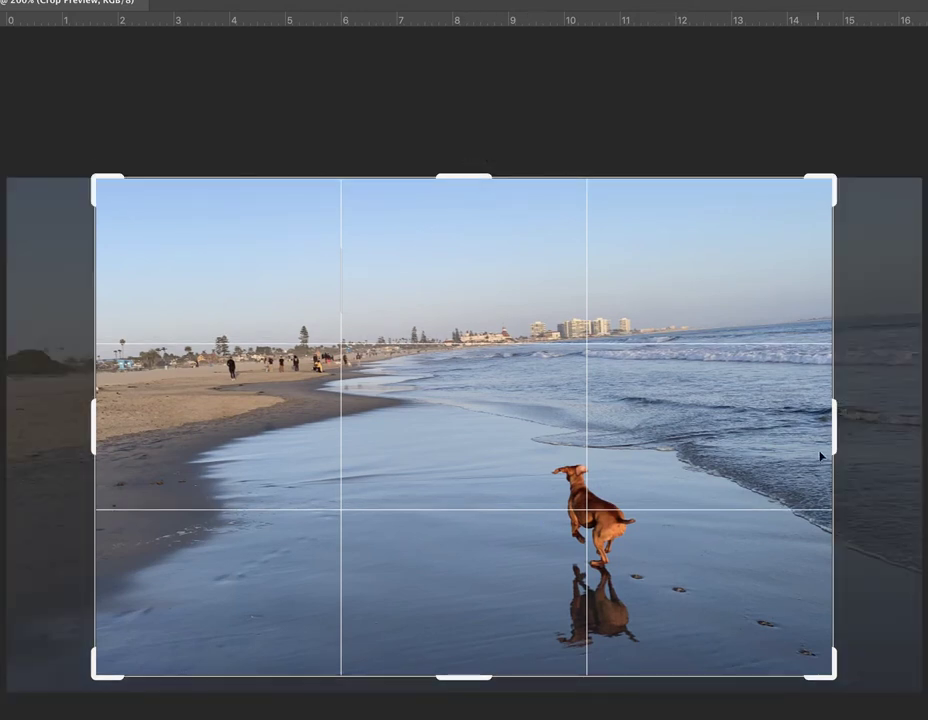
pyautogui.moveTo(838, 427)
pyautogui.mouseDown()
pyautogui.moveTo(828, 430)
pyautogui.moveTo(837, 433)
pyautogui.mouseUp()
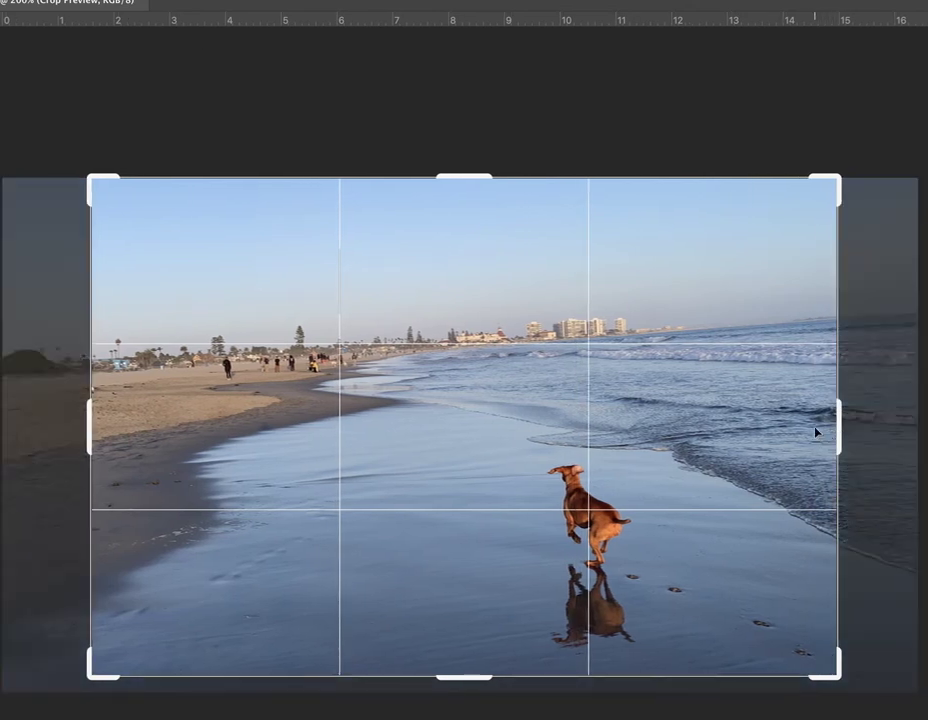
pyautogui.press('Return')
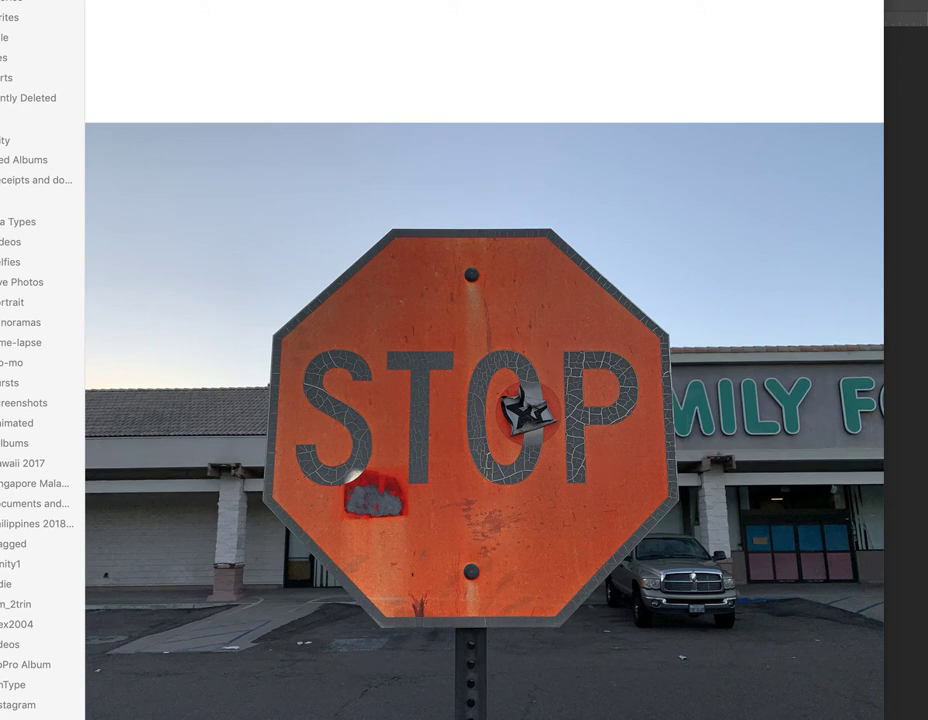
# Step: Back in the Apr 28 grid, preview IMG_6024.JPG of the dog on the armchair, then close it
pyautogui.press('Escape')
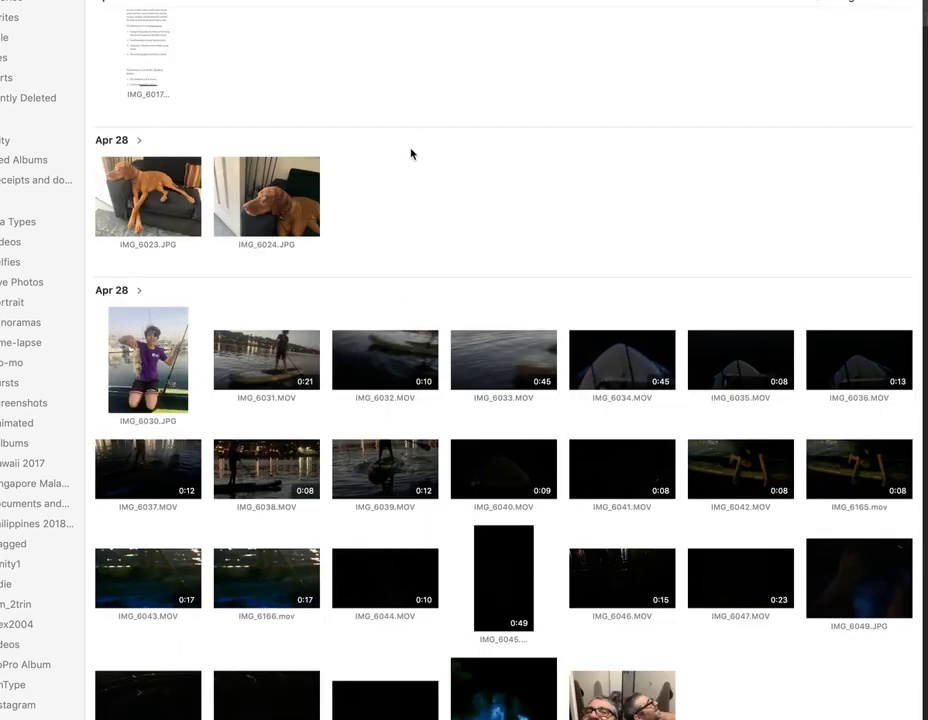
pyautogui.scroll(2, 405, 175)
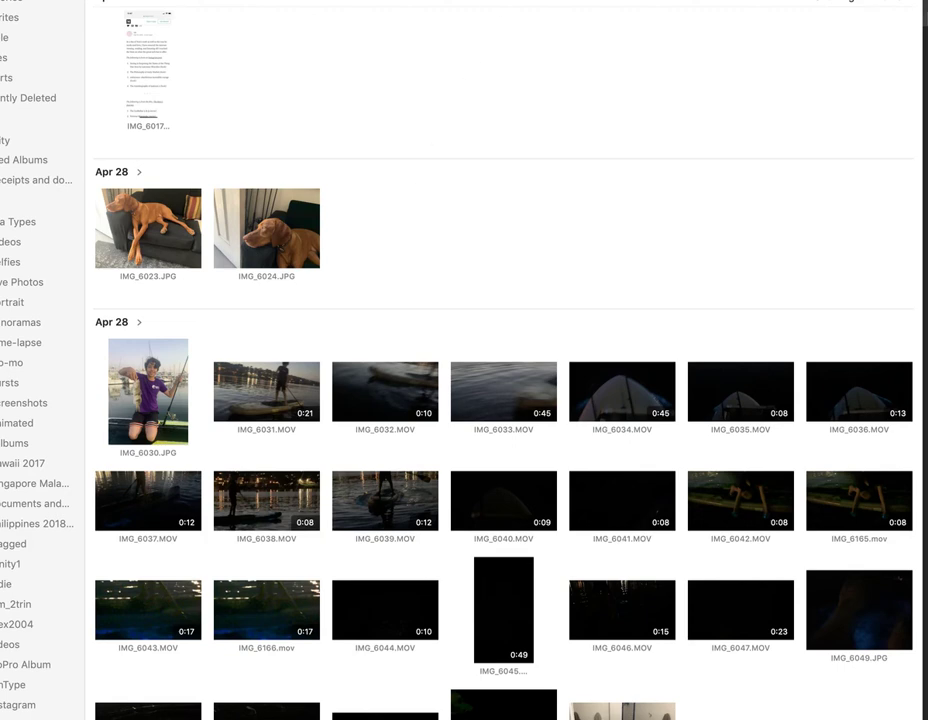
pyautogui.doubleClick(248, 240)
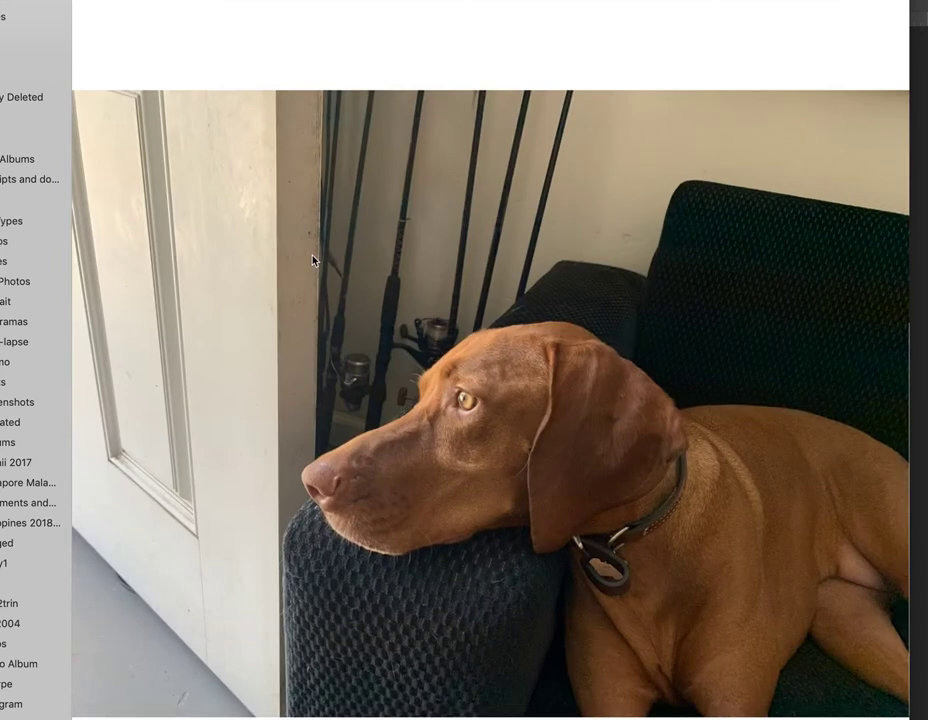
pyautogui.press('Escape')
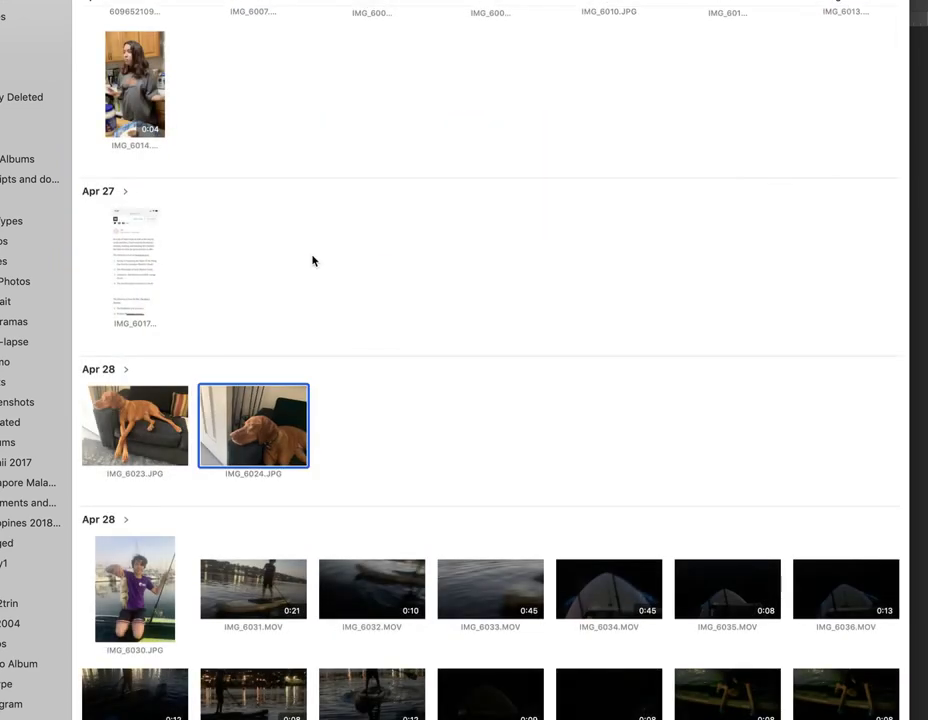